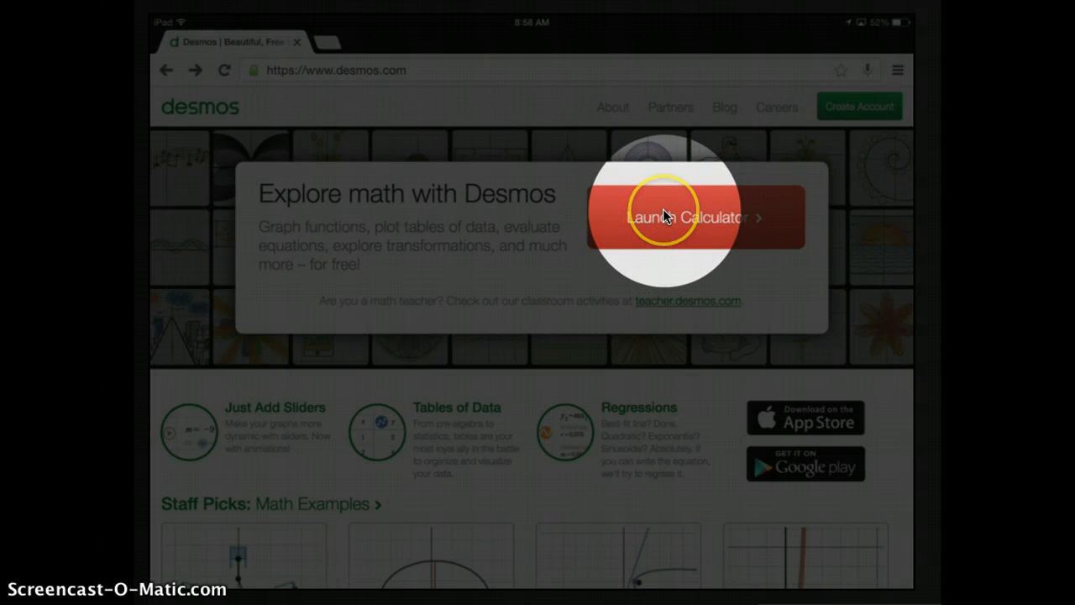
Launch the graphing calculator and sign in to the account
{"action": "left_click", "coordinate": [663, 209]}
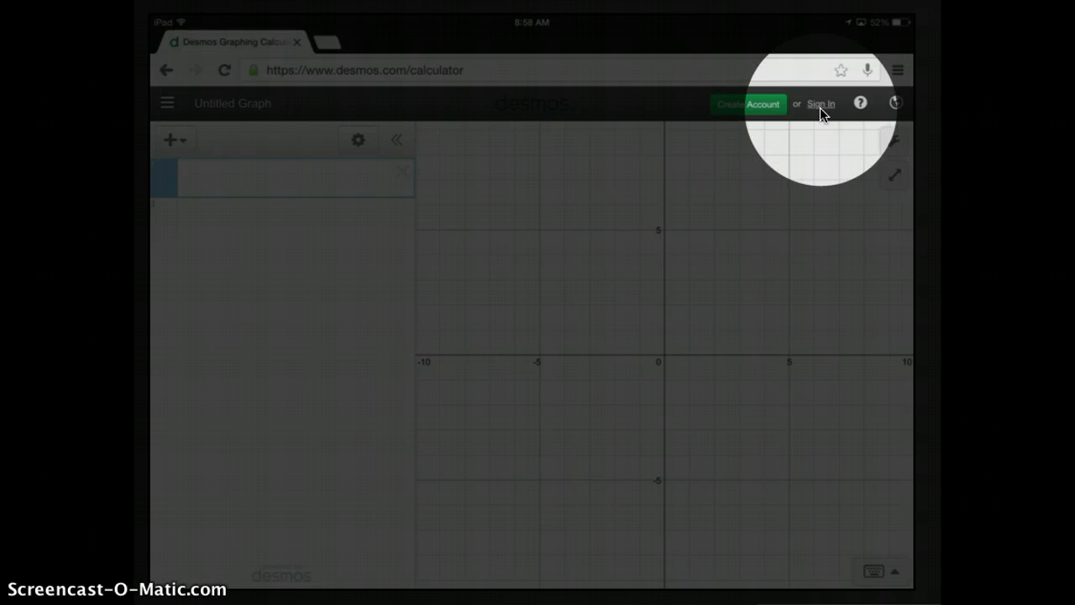
{"action": "left_click", "coordinate": [820, 108]}
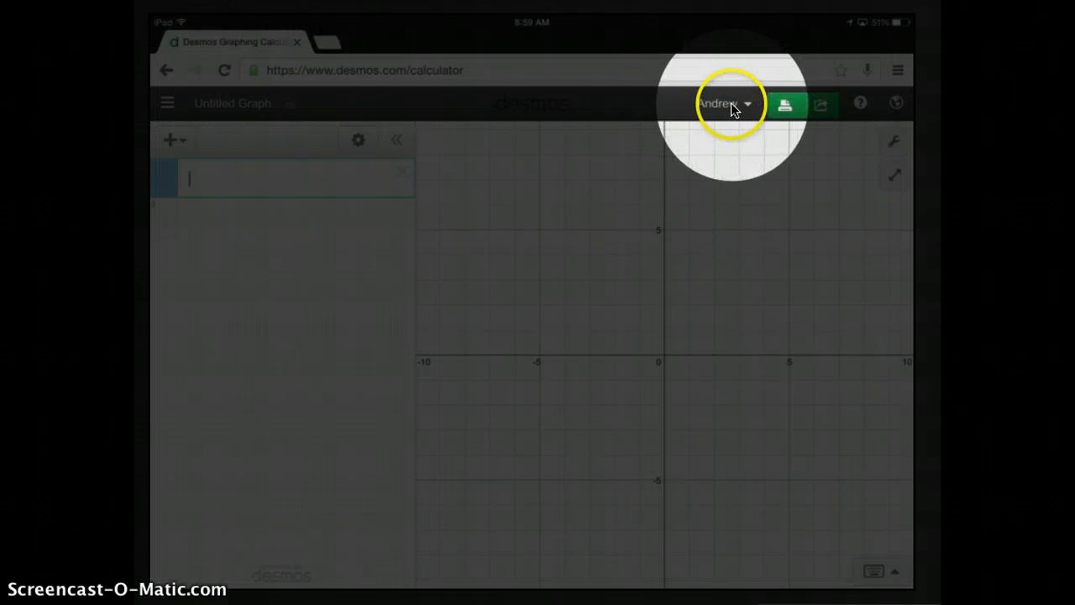
{"action": "left_click", "coordinate": [235, 103]}
{"action": "left_click", "coordinate": [289, 103]}
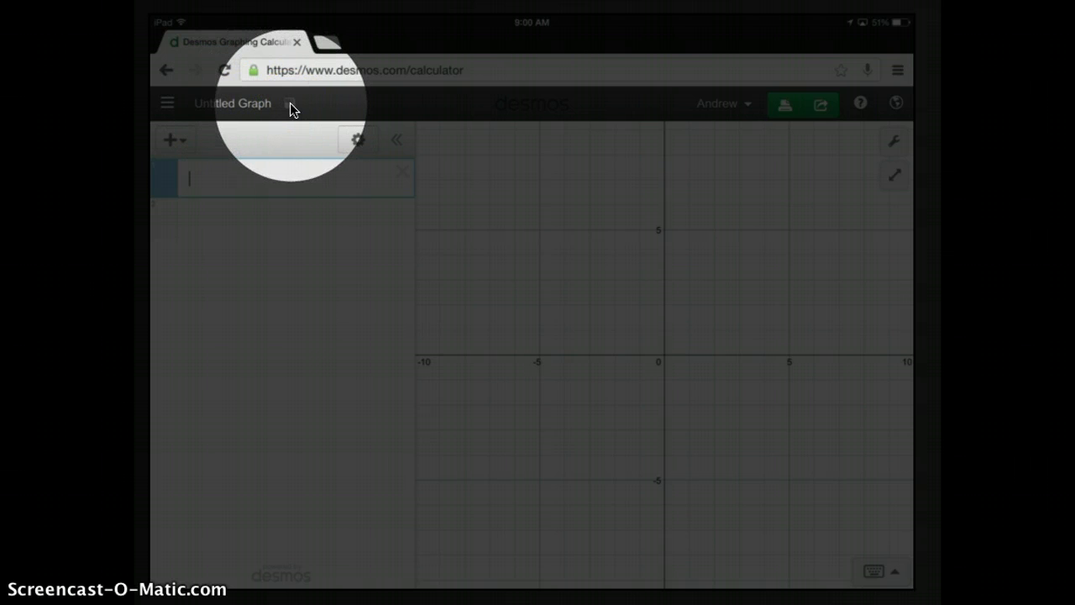
Add a data table with x1 and y1 columns to the expression list and activate its first y1 cell
{"action": "left_click", "coordinate": [183, 140]}
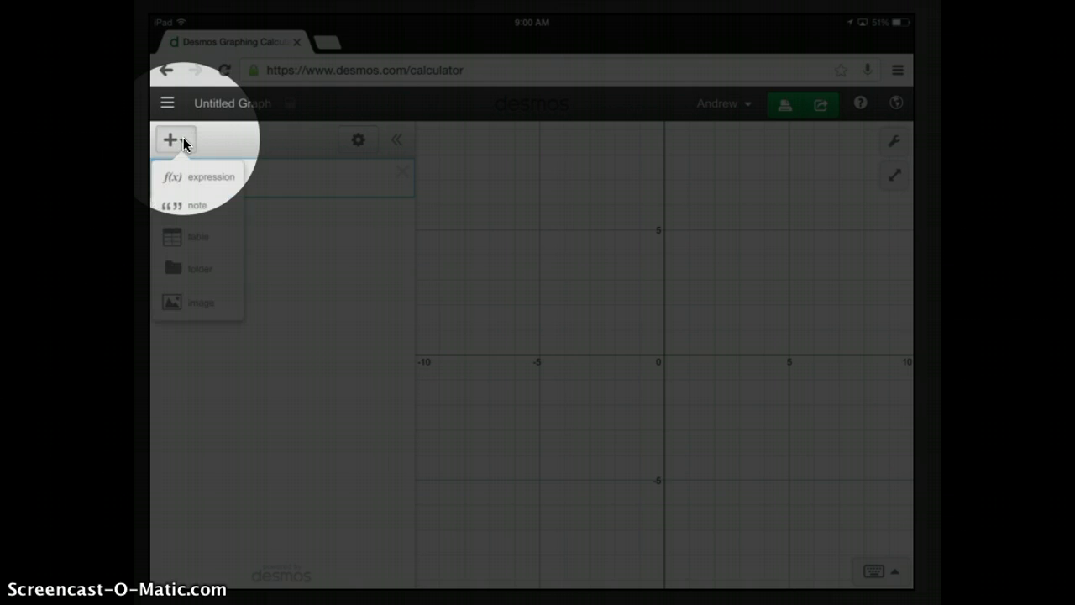
{"action": "left_click", "coordinate": [194, 238]}
{"action": "left_click", "coordinate": [269, 229]}
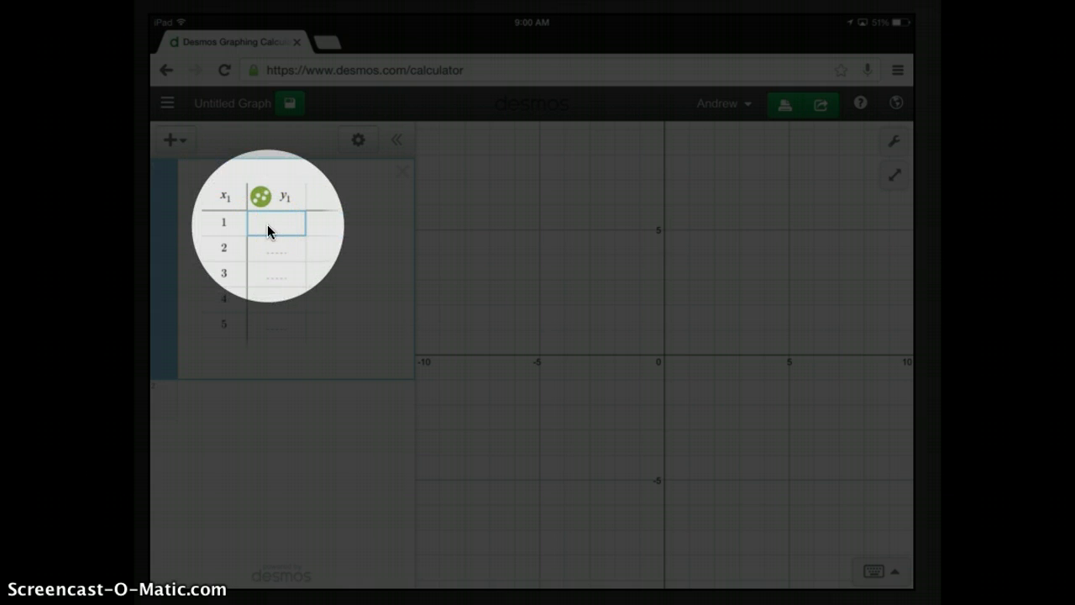
{"action": "left_click", "coordinate": [339, 263]}
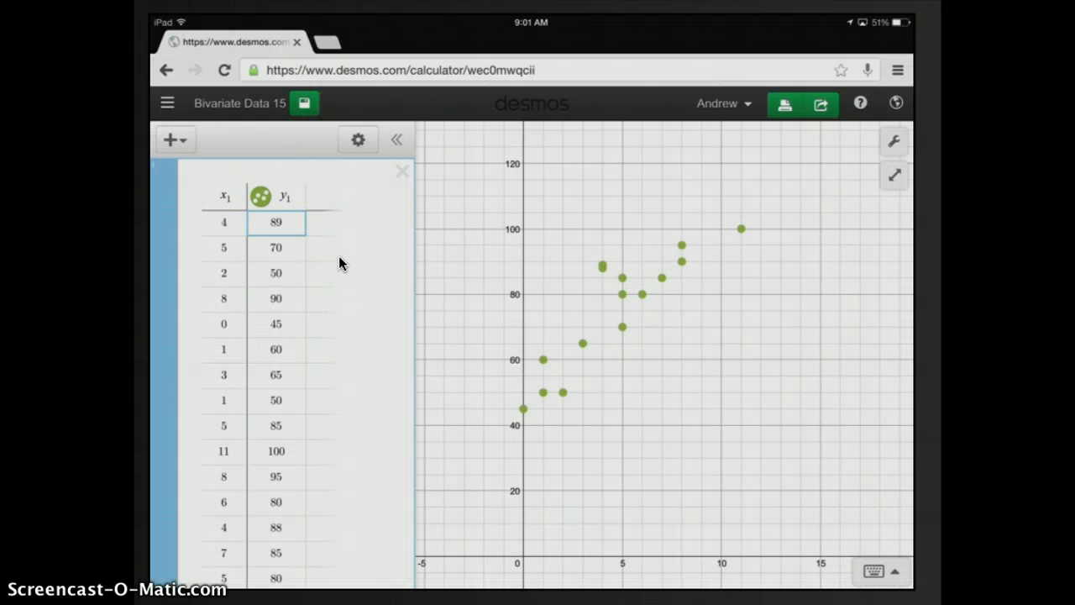
Open the on-screen math keypad for the table's first y1 cell and examine its number and letter layouts
{"action": "left_click", "coordinate": [894, 567]}
{"action": "key", "text": "F1"}
{"action": "left_click", "coordinate": [900, 573]}
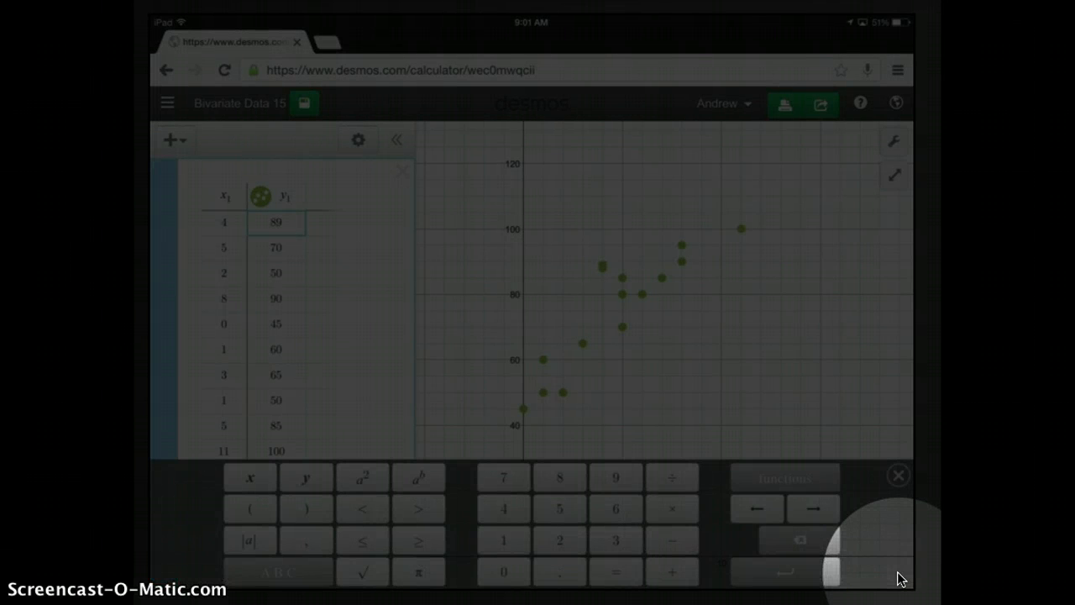
{"action": "left_click", "coordinate": [751, 498]}
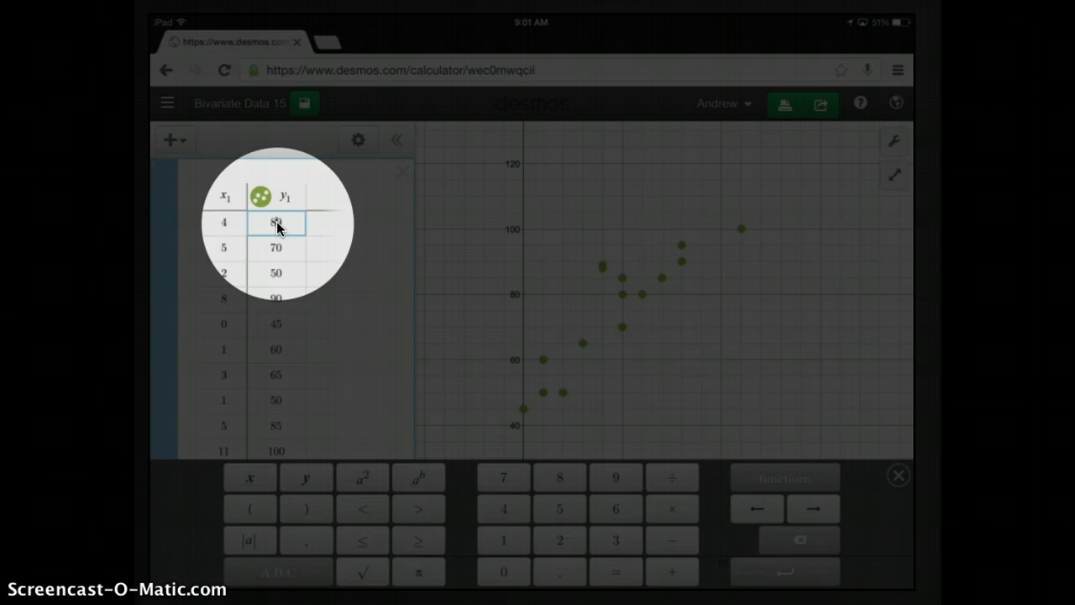
{"action": "left_click", "coordinate": [280, 573]}
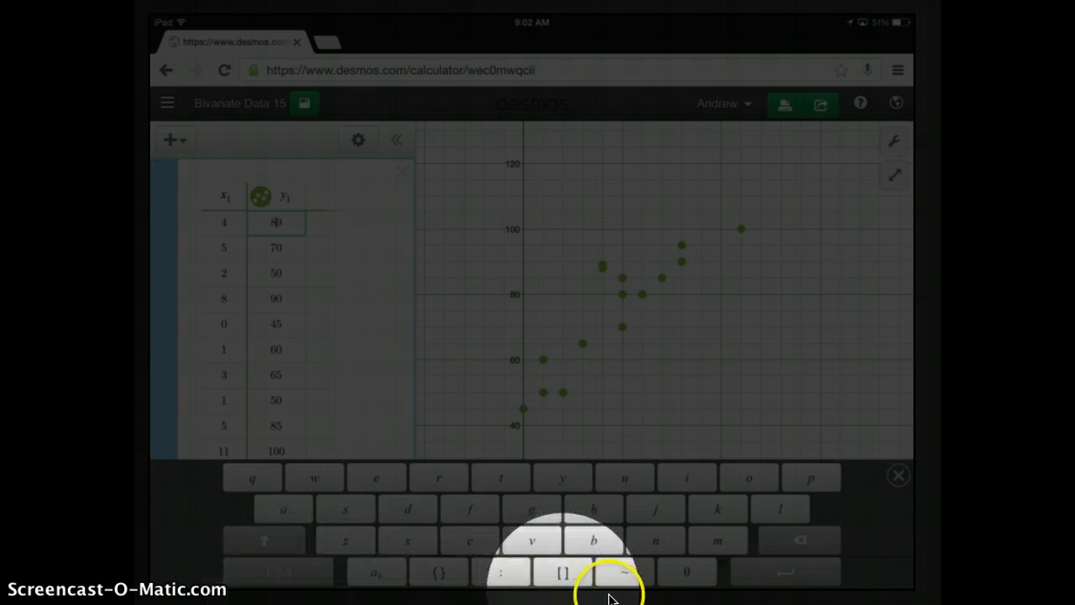
{"action": "left_click", "coordinate": [274, 571]}
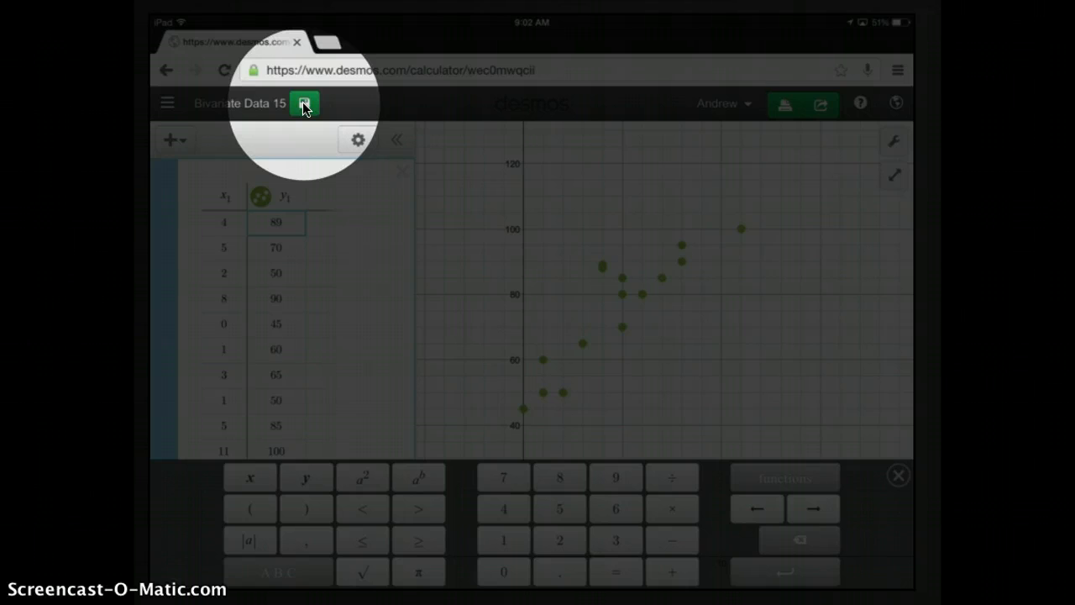
Save the Bivariate Data 15 graph and turn on Projector Mode in the graph settings
{"action": "left_click", "coordinate": [304, 104]}
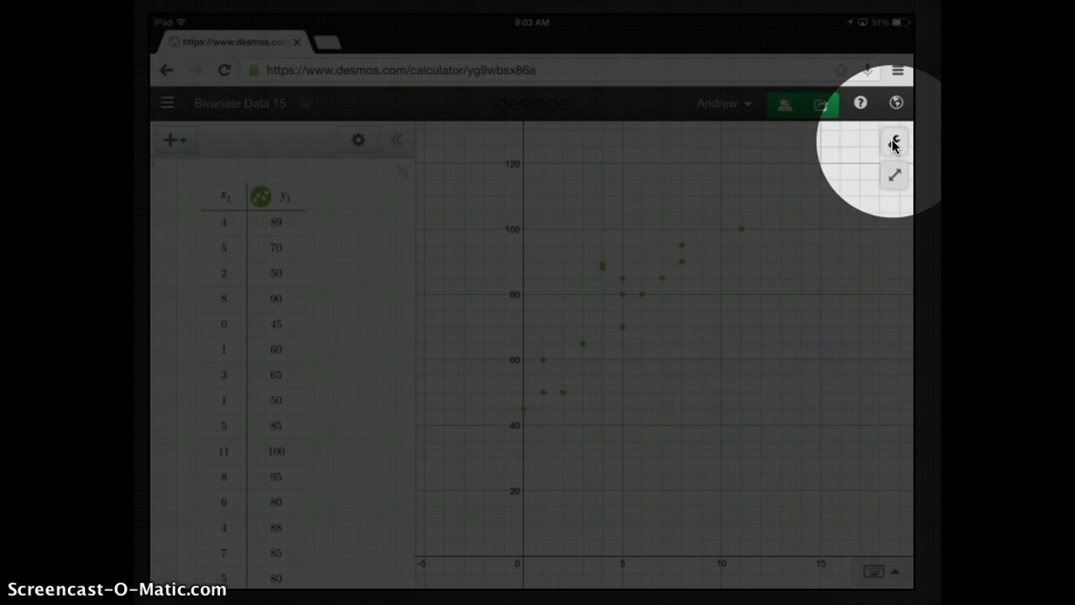
{"action": "left_click", "coordinate": [894, 143]}
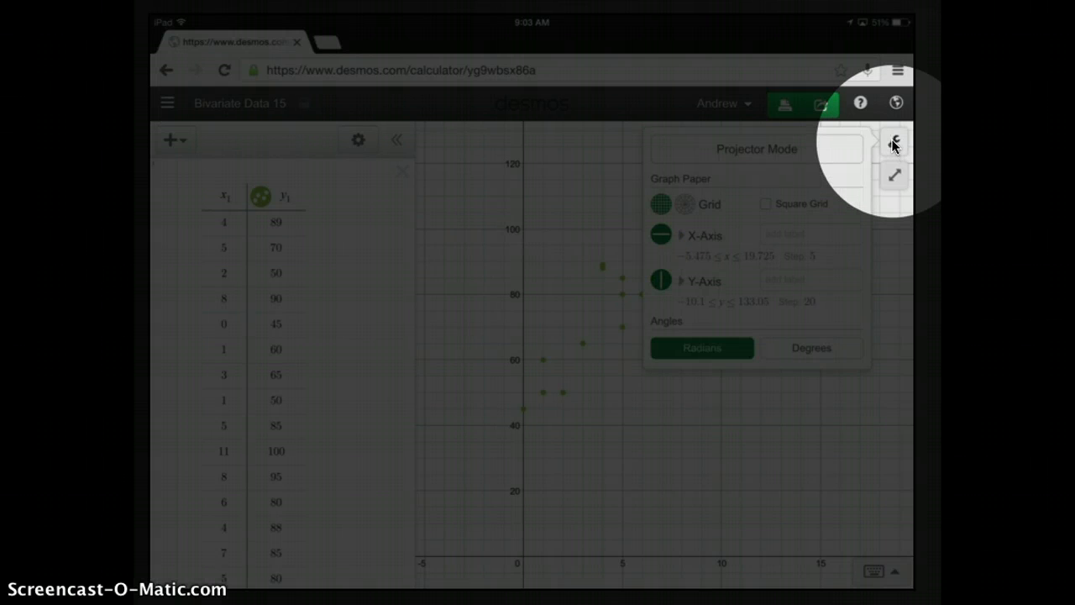
{"action": "left_click", "coordinate": [759, 149]}
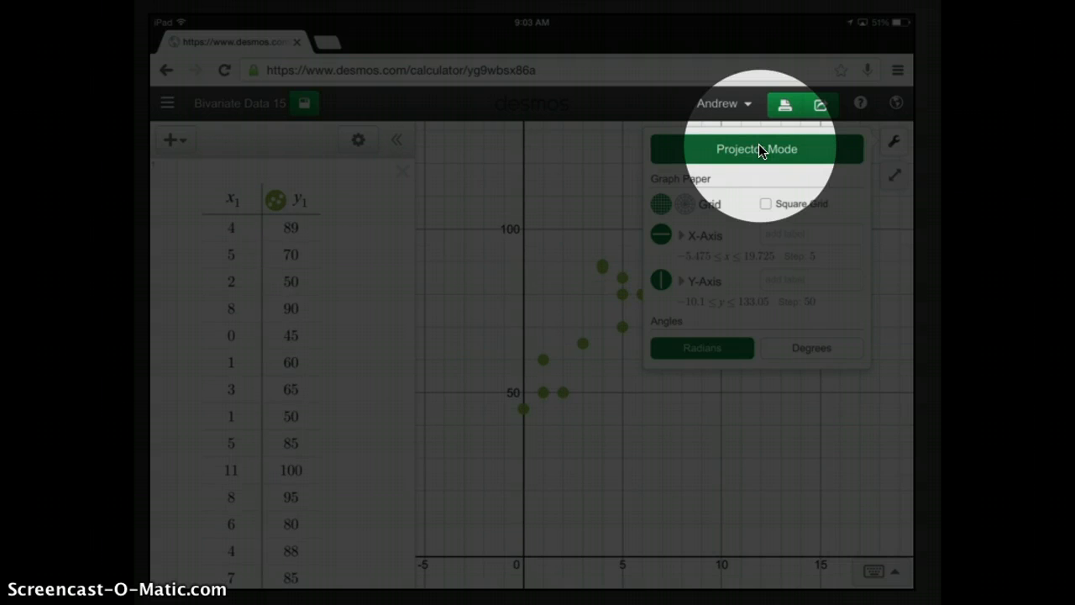
{"action": "left_click", "coordinate": [612, 199]}
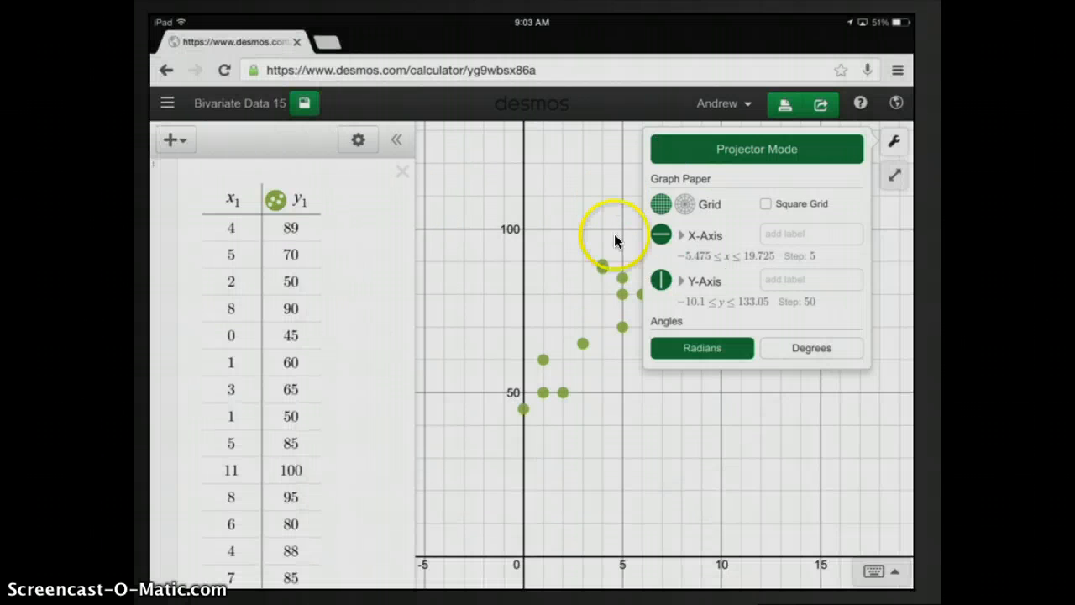
{"action": "left_click", "coordinate": [586, 244]}
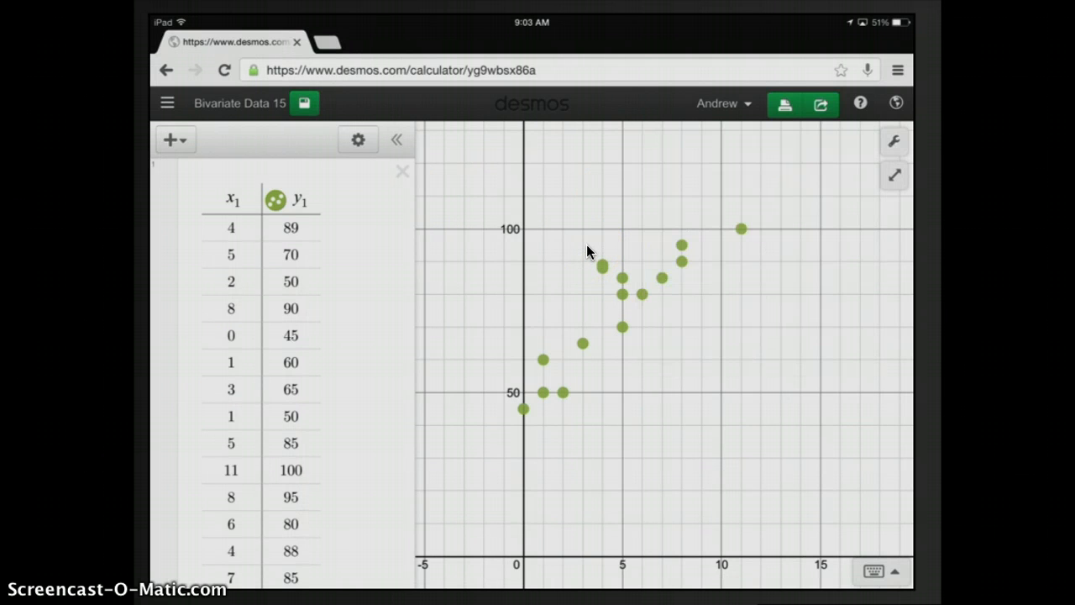
Pan the graph and rescale its y-axis to frame all the data points together with both axes
{"action": "left_click_drag", "start_coordinate": [586, 245], "coordinate": [632, 260]}
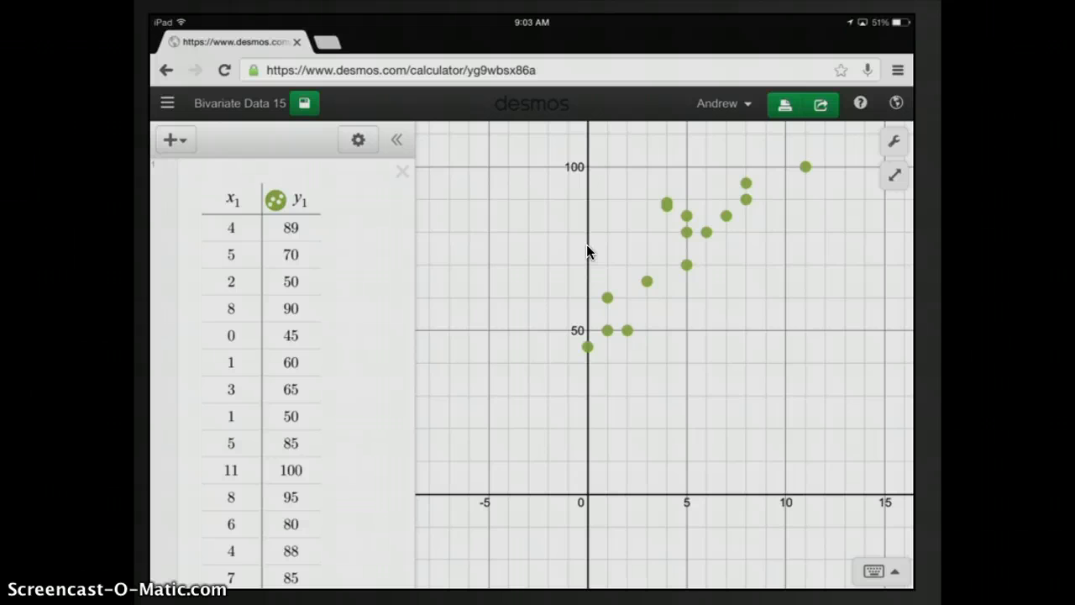
{"action": "left_click_drag", "start_coordinate": [586, 245], "coordinate": [478, 242]}
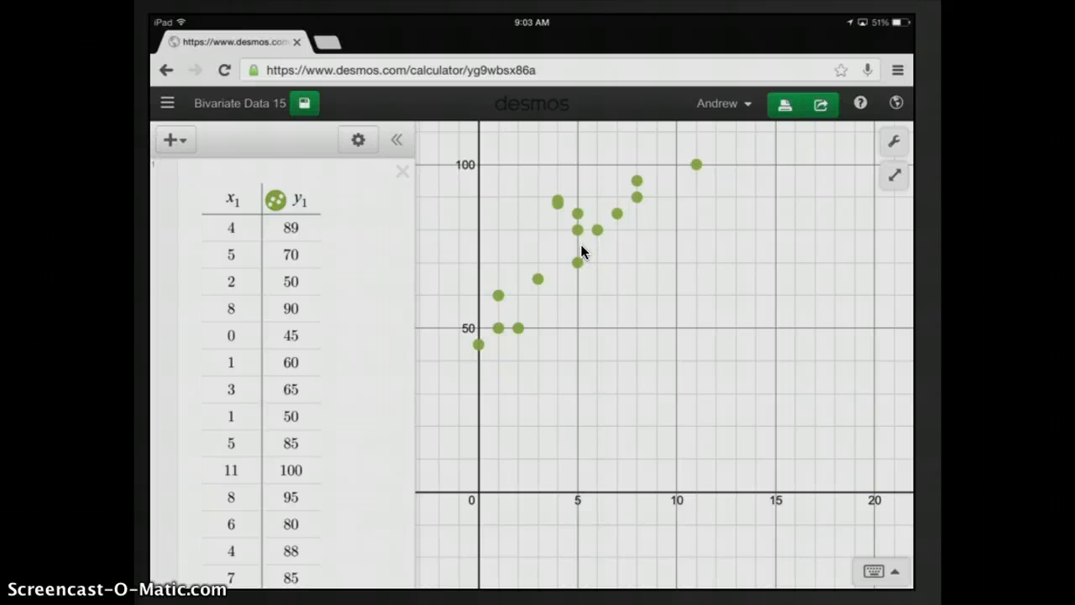
{"action": "left_click", "coordinate": [552, 215]}
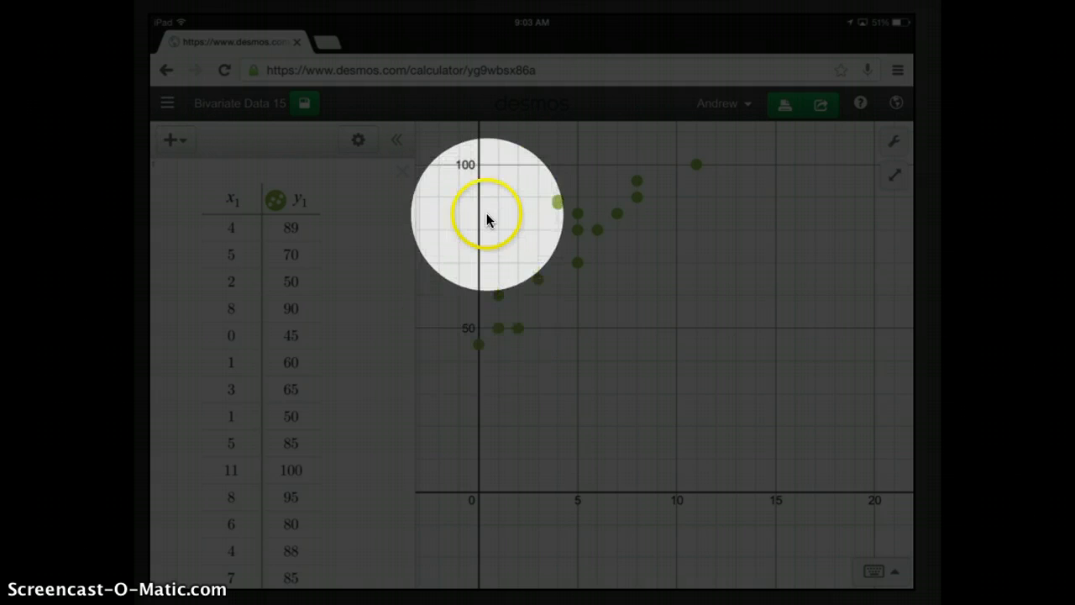
{"action": "scroll", "coordinate": [486, 212], "scroll_direction": "up", "scroll_amount": 3}
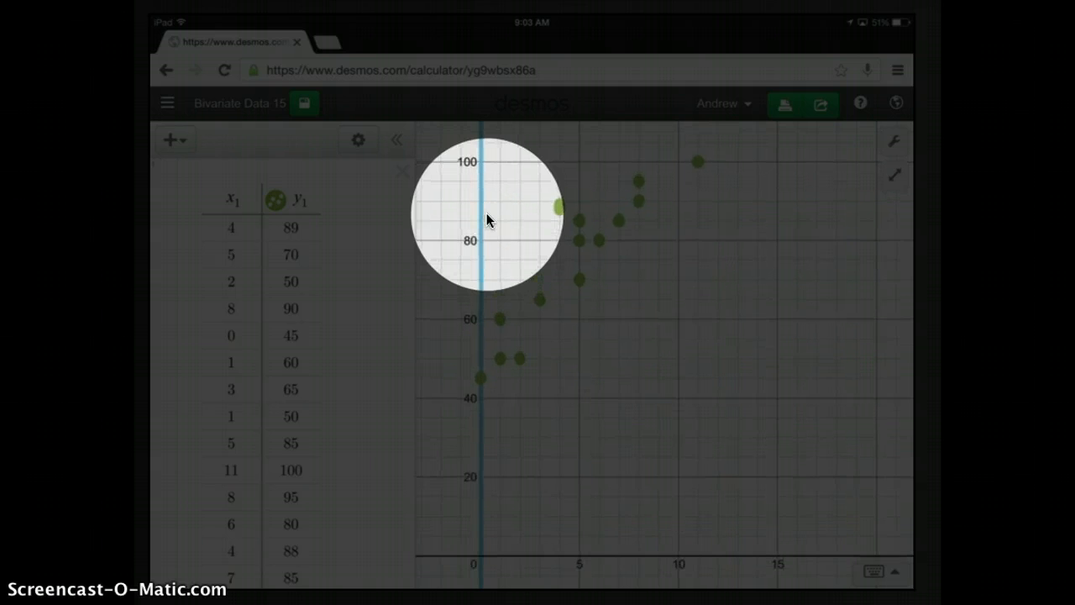
{"action": "scroll", "coordinate": [486, 213], "scroll_direction": "up", "scroll_amount": 1}
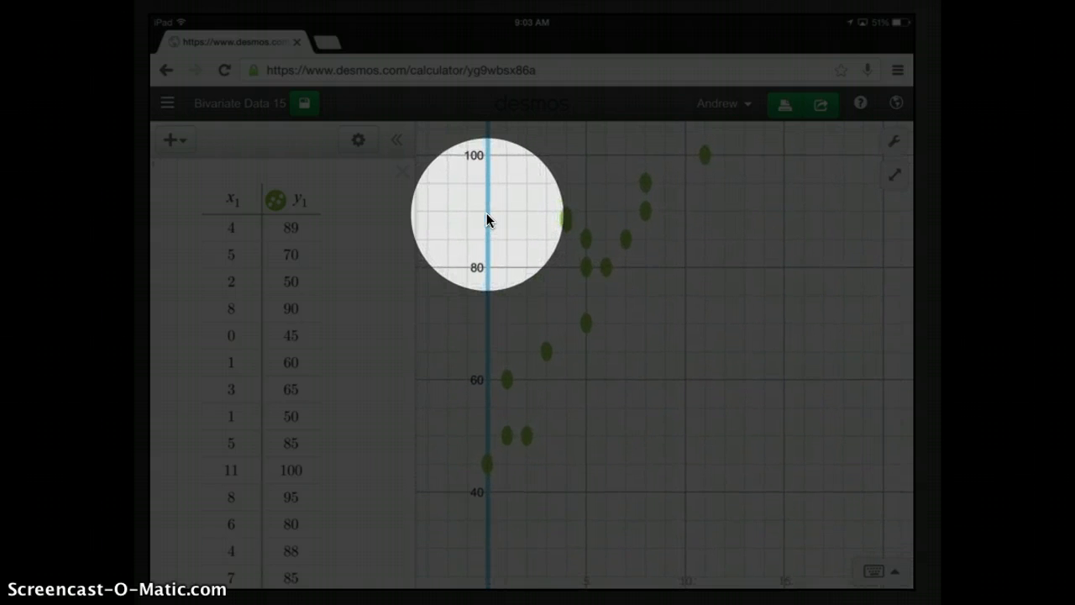
{"action": "scroll", "coordinate": [486, 212], "scroll_direction": "down", "scroll_amount": 3}
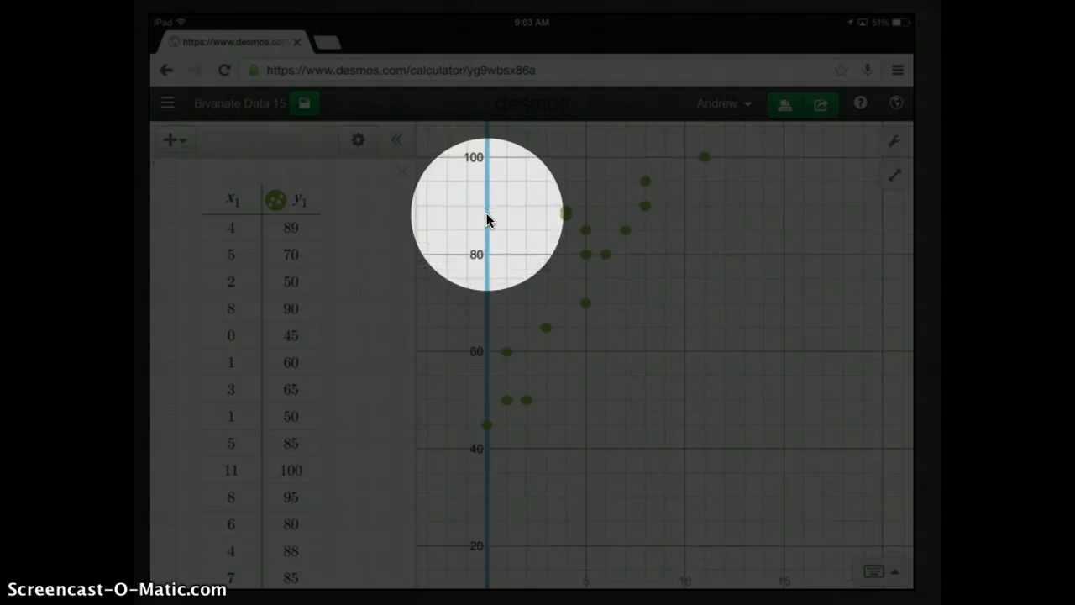
{"action": "scroll", "coordinate": [486, 213], "scroll_direction": "down", "scroll_amount": 2}
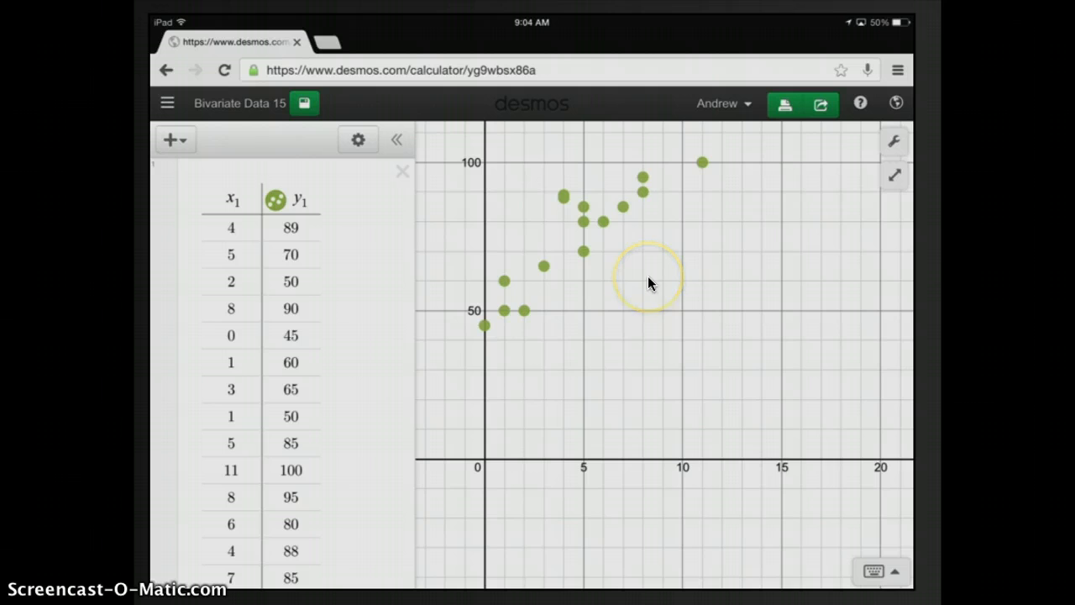
{"action": "left_click_drag", "start_coordinate": [647, 277], "coordinate": [644, 361]}
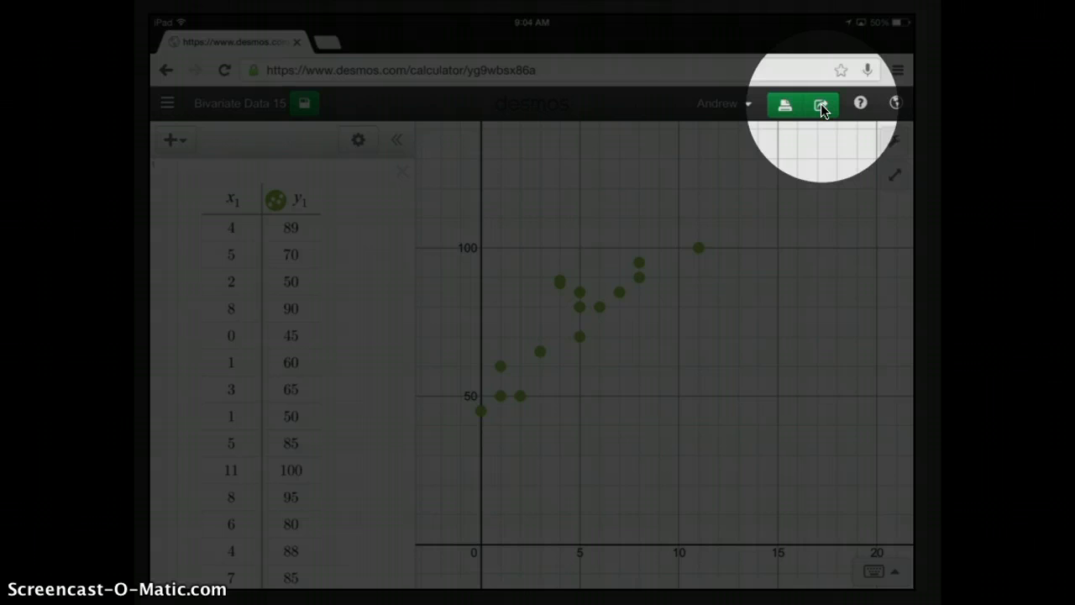
Show the graph's HTML embed code in the sharing options and select the entire code
{"action": "left_click", "coordinate": [820, 106]}
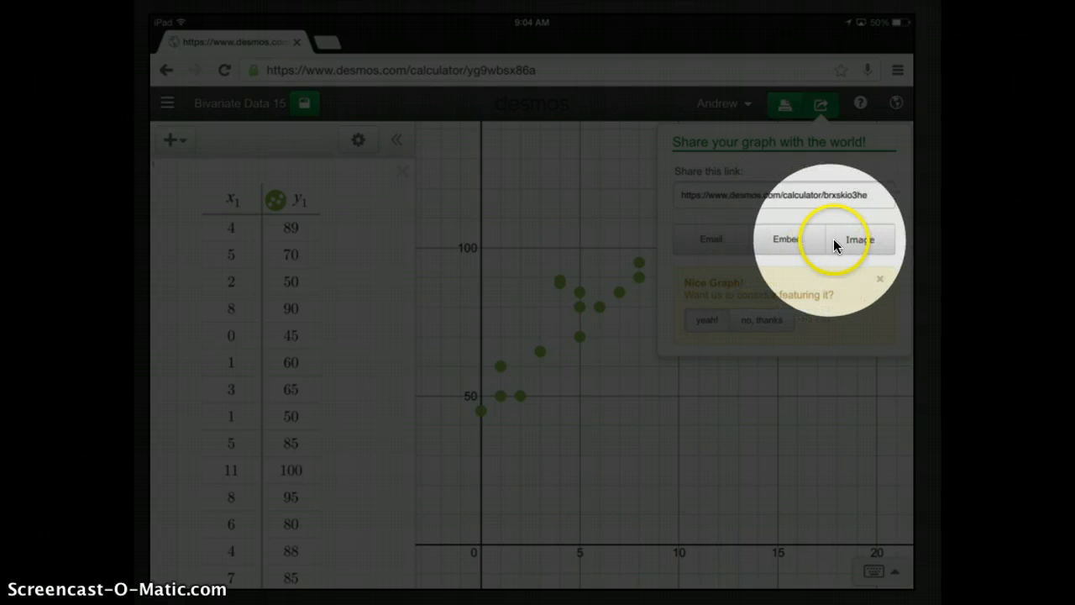
{"action": "left_click", "coordinate": [783, 238]}
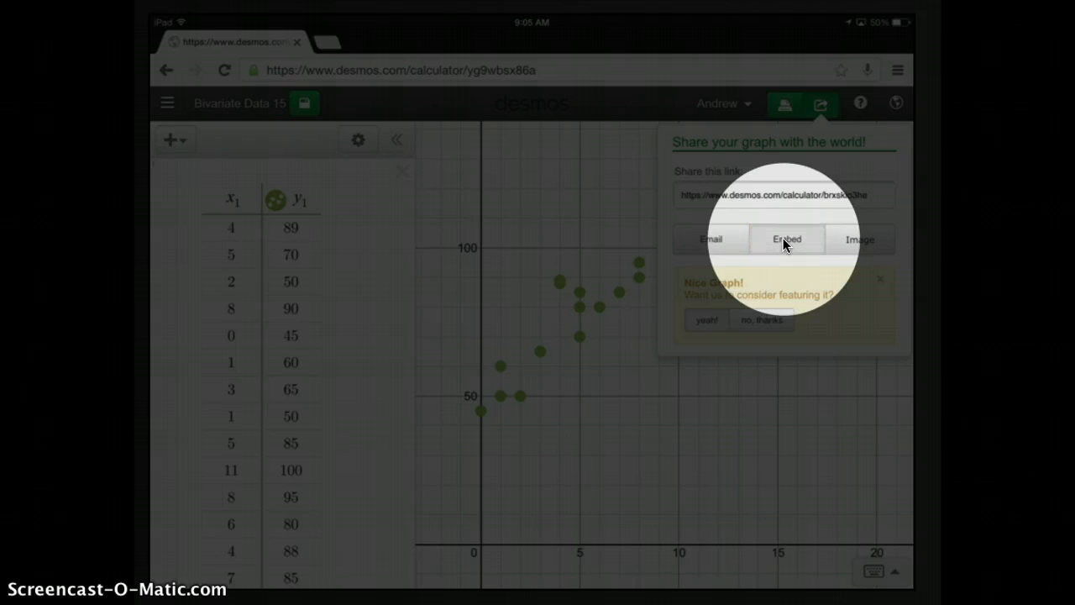
{"action": "left_click", "coordinate": [765, 198]}
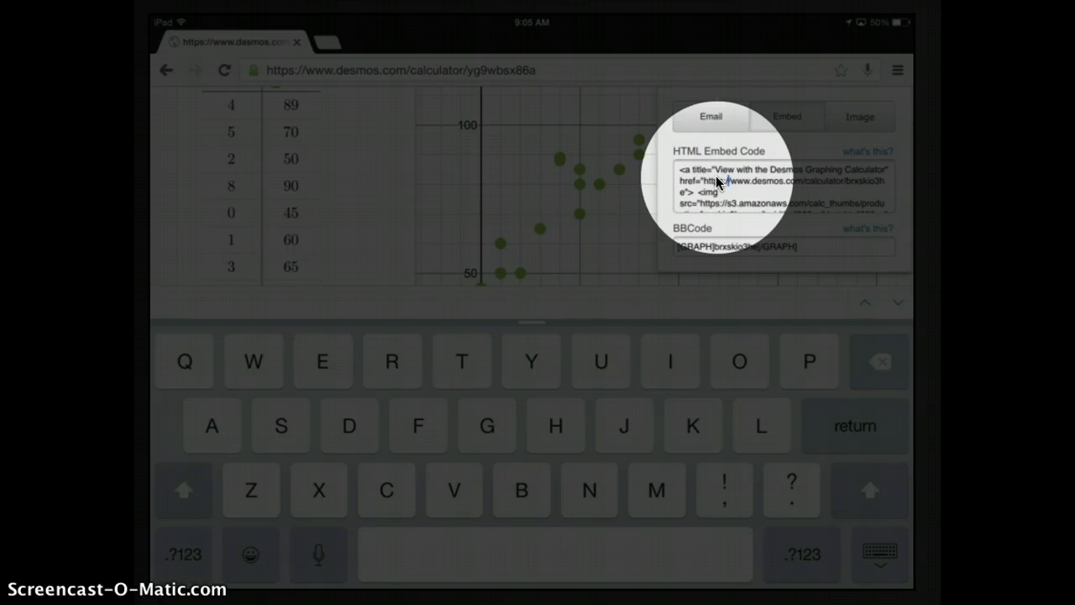
{"action": "double_click", "coordinate": [715, 178]}
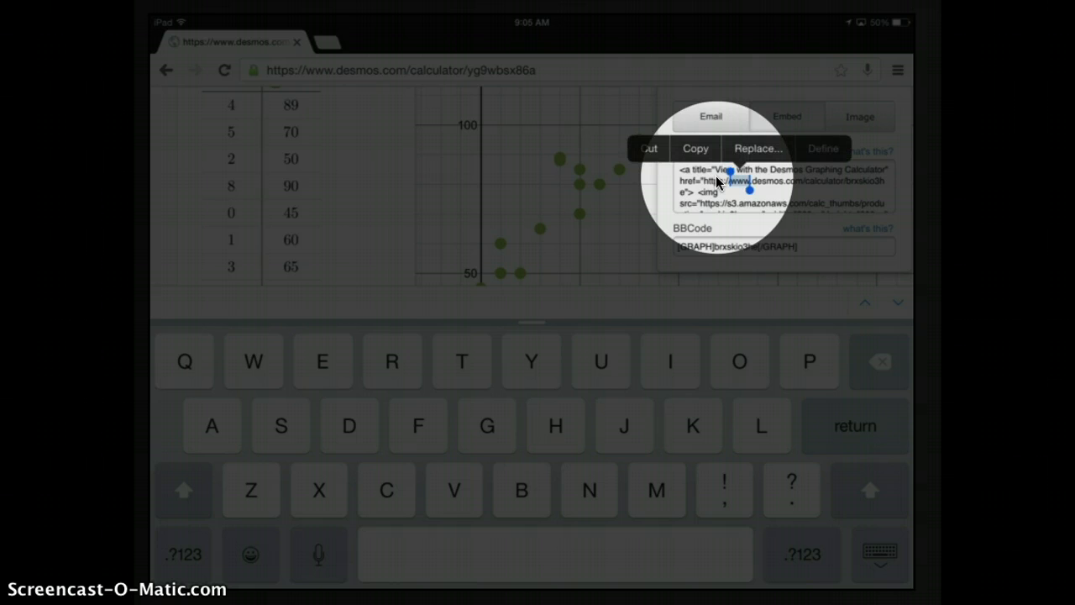
{"action": "left_click_drag", "start_coordinate": [749, 190], "coordinate": [698, 213]}
{"action": "scroll", "coordinate": [715, 178], "scroll_direction": "up", "scroll_amount": 2}
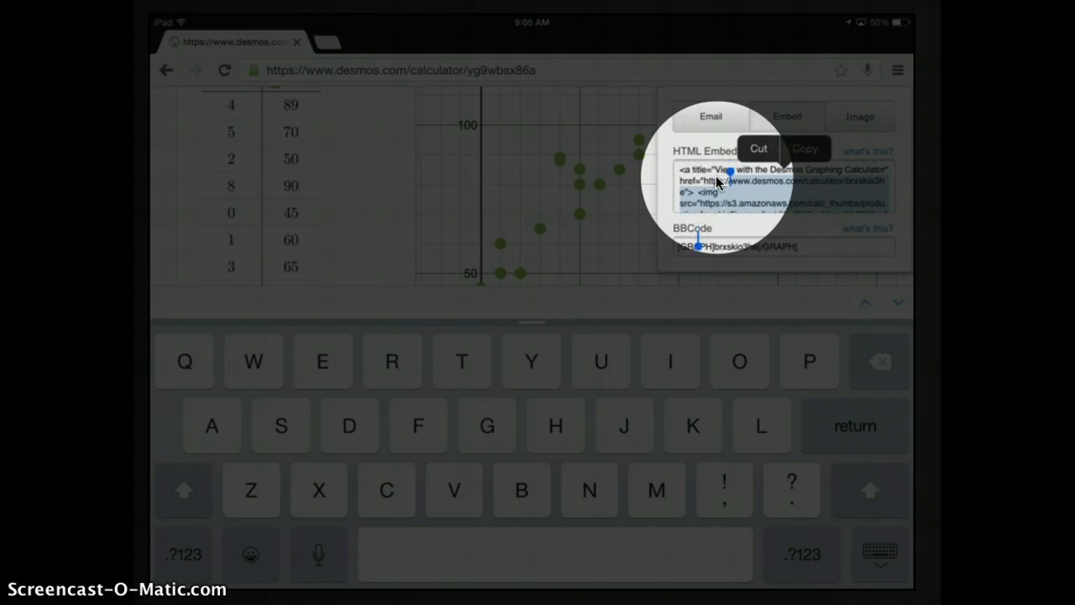
{"action": "left_click_drag", "start_coordinate": [730, 171], "coordinate": [822, 151]}
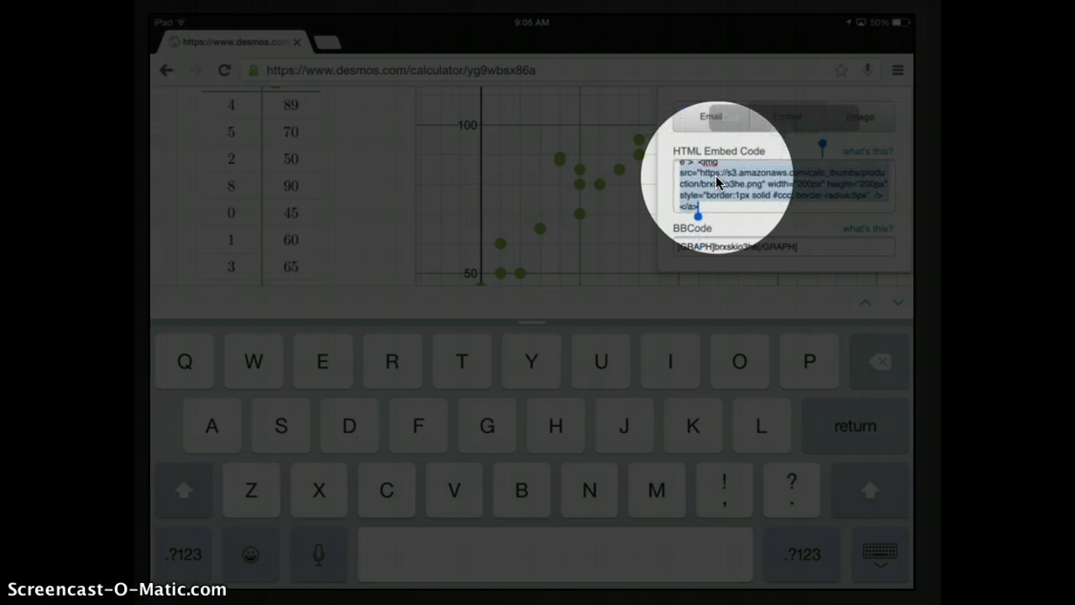